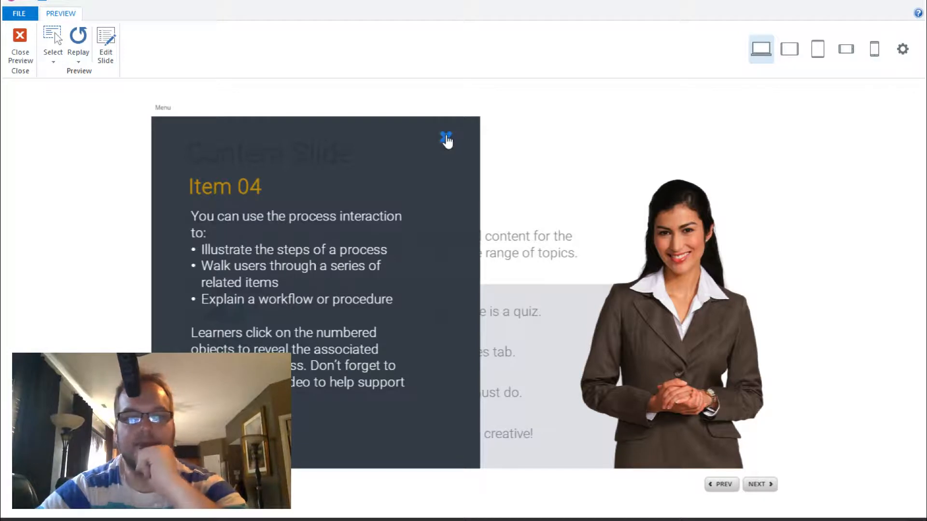
# Step: In the preview, leave the Content Slide and return to it, open and close the Item 01 to Item 04 layers, and advance
pyautogui.click(444, 138)
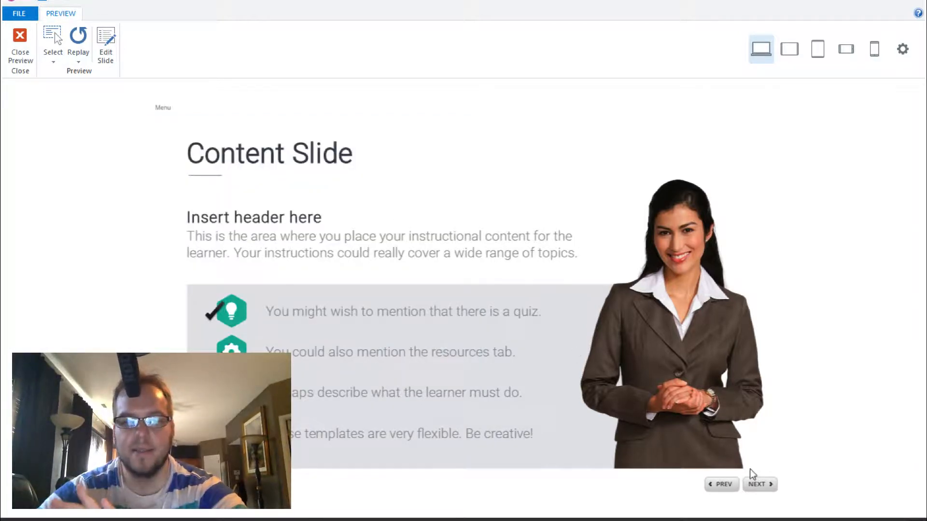
pyautogui.click(733, 483)
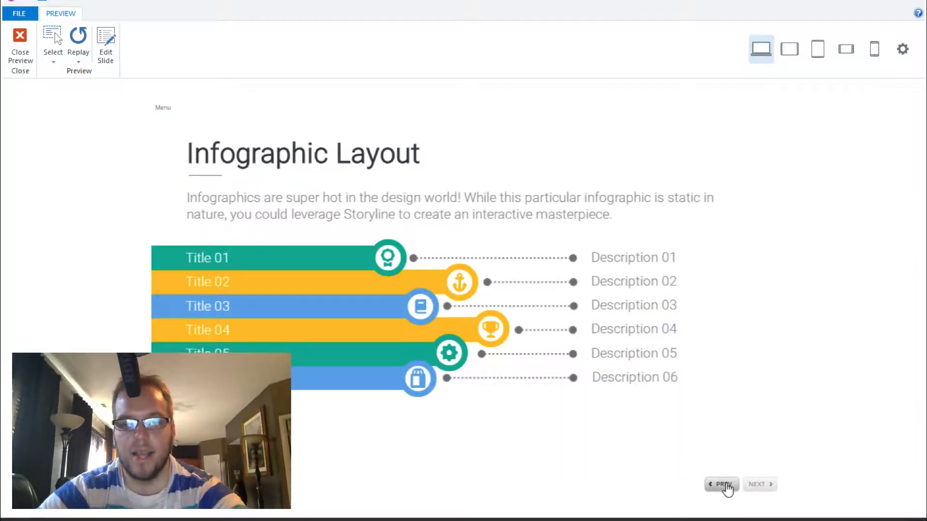
pyautogui.click(231, 305)
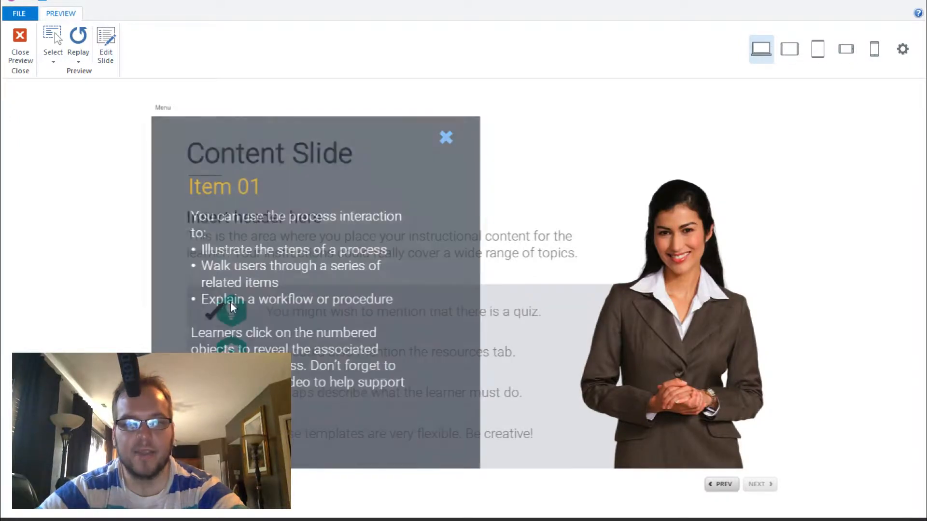
pyautogui.click(444, 138)
pyautogui.click(237, 346)
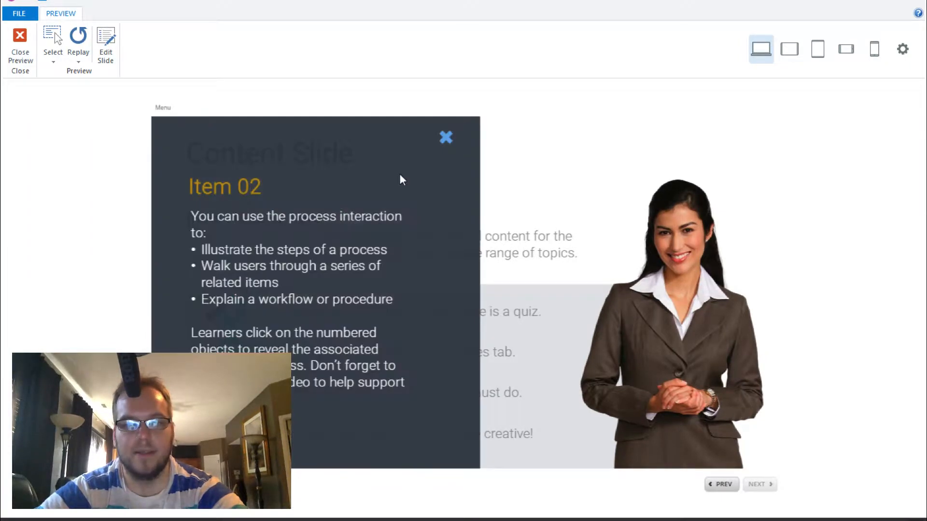
pyautogui.click(445, 139)
pyautogui.click(232, 389)
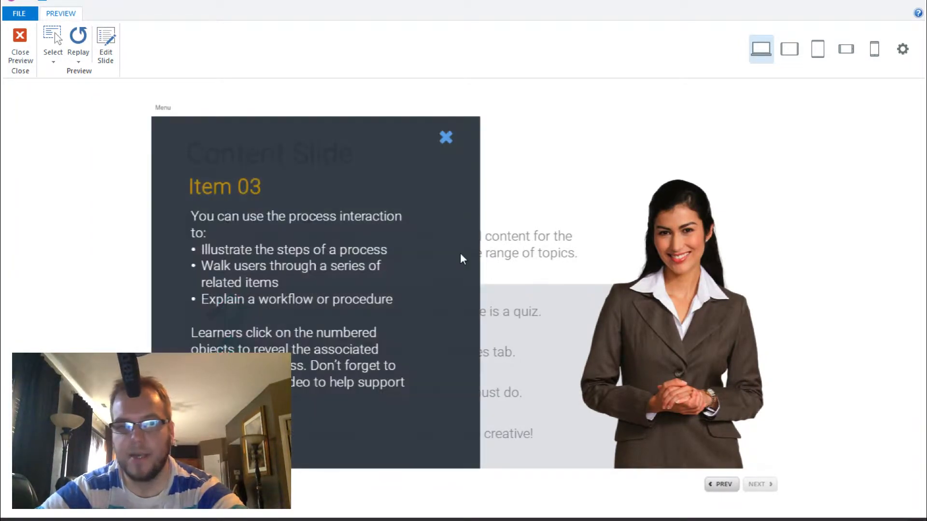
pyautogui.click(444, 138)
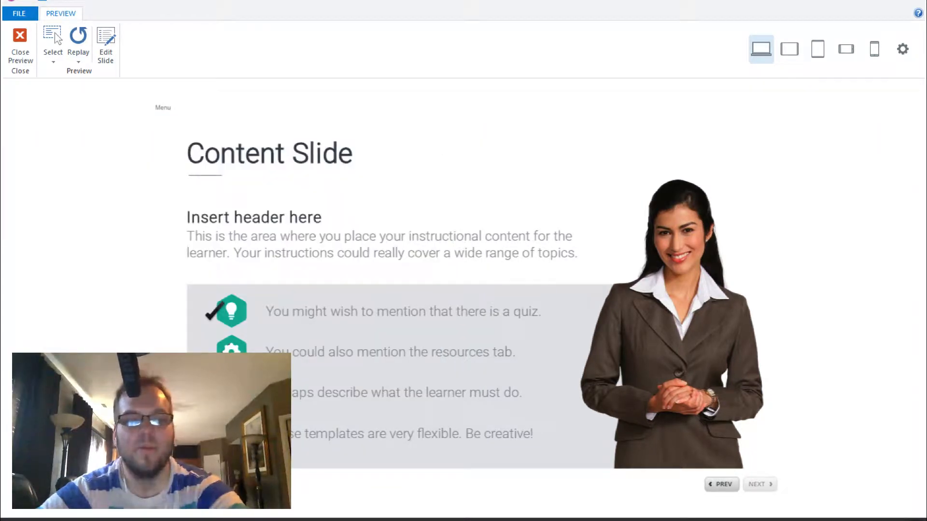
pyautogui.click(232, 430)
pyautogui.click(444, 140)
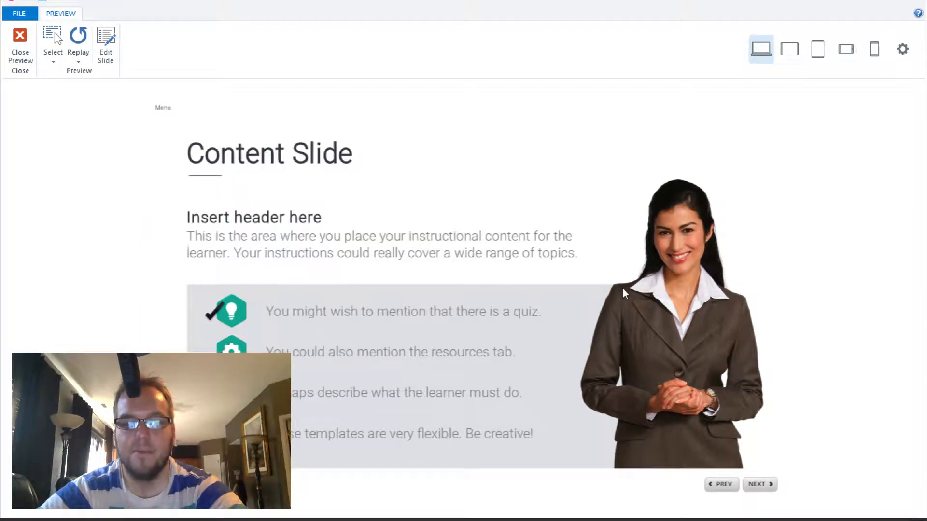
pyautogui.click(755, 485)
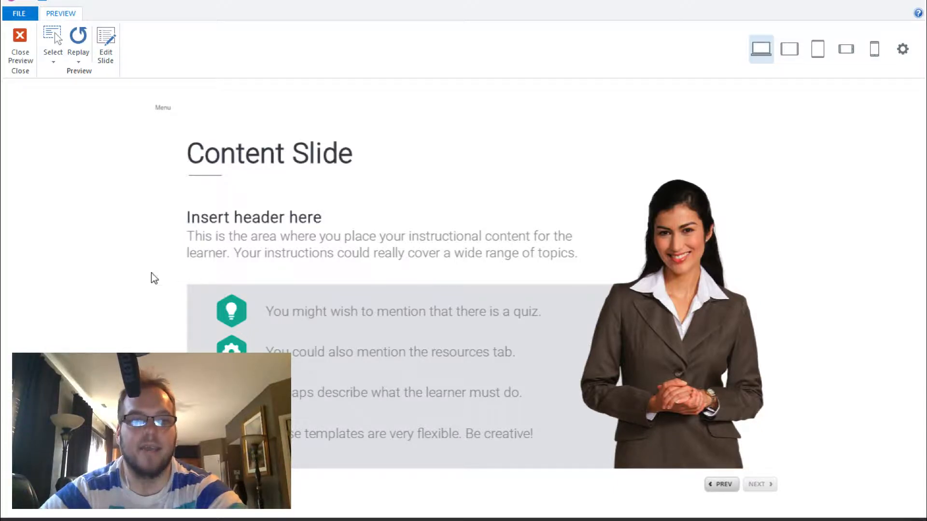
# Step: Exit the preview and inspect the Scene1SlidesComplete variable in the project's variables list
pyautogui.click(20, 43)
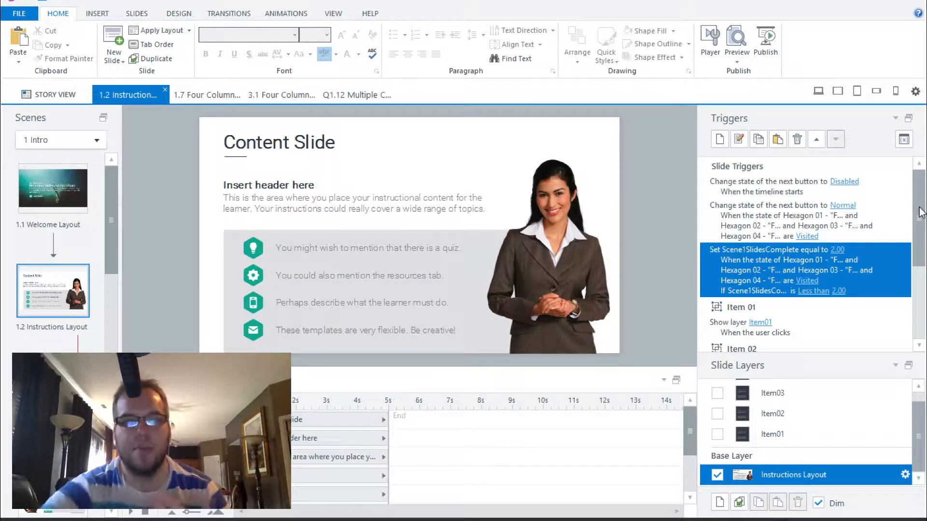
pyautogui.click(903, 139)
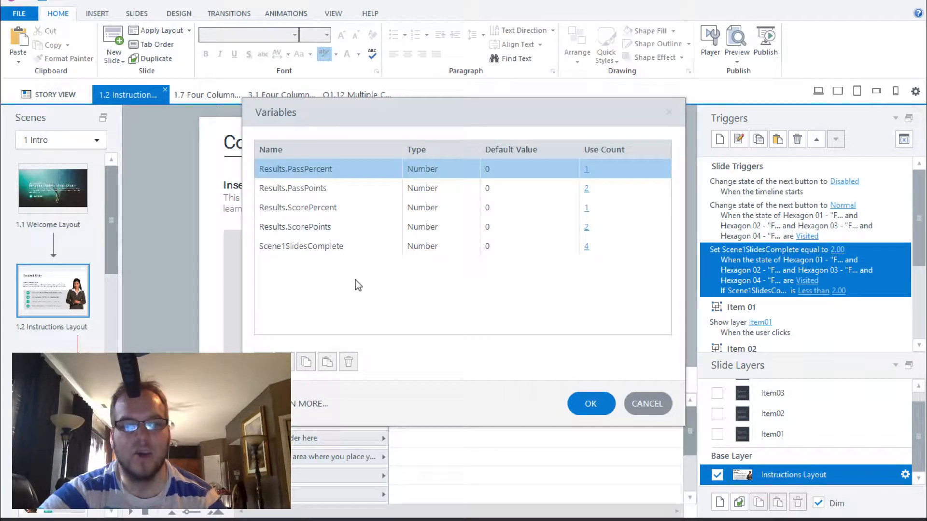
pyautogui.click(312, 245)
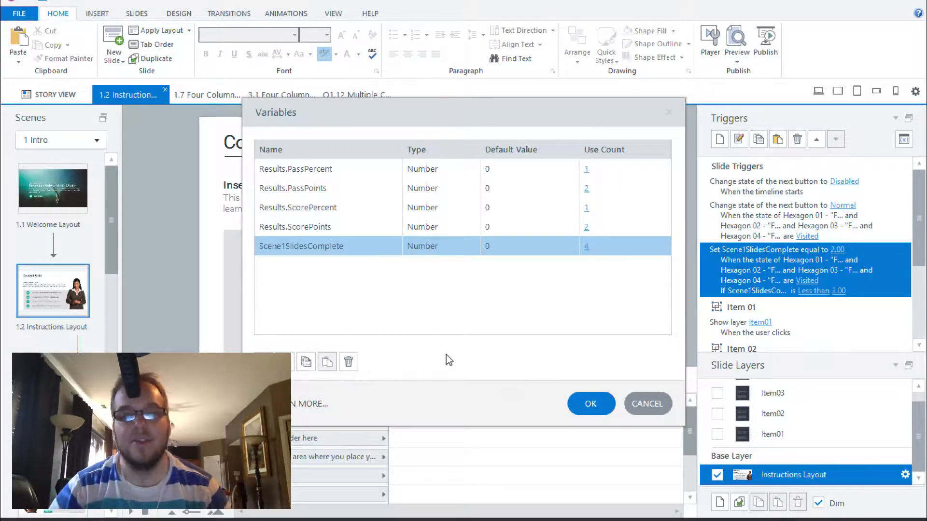
pyautogui.click(600, 403)
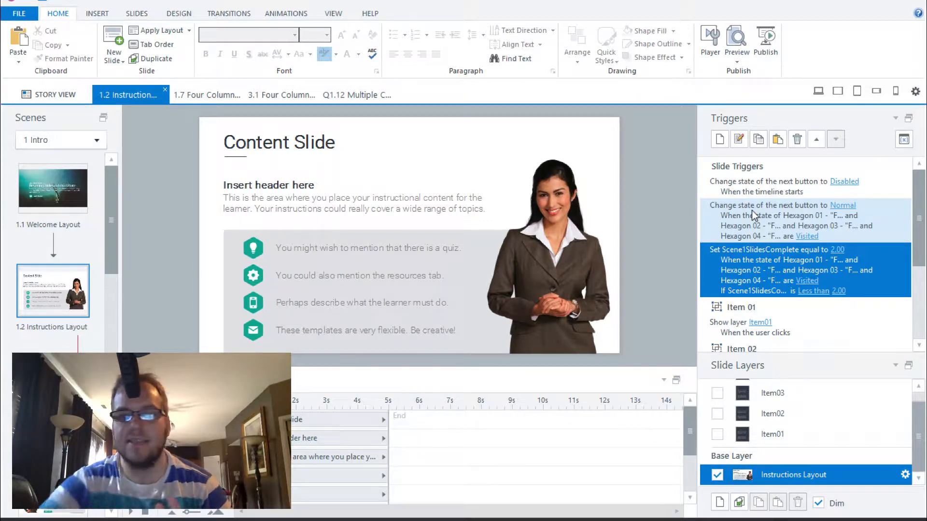
# Step: Start a new slide trigger that changes the state of the Next Button to Normal when the 1.2 Instructions Layout timeline starts
pyautogui.click(720, 140)
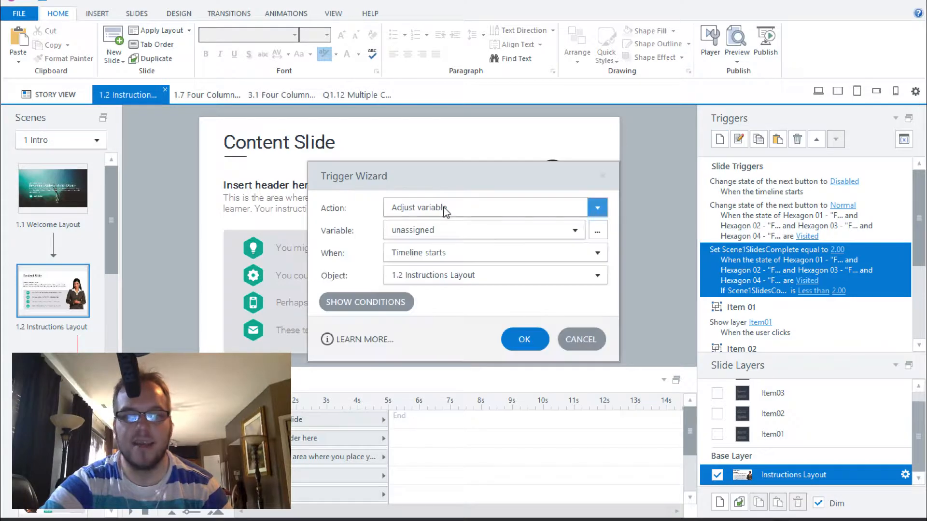
pyautogui.click(445, 213)
pyautogui.click(433, 95)
pyautogui.click(429, 233)
pyautogui.click(410, 280)
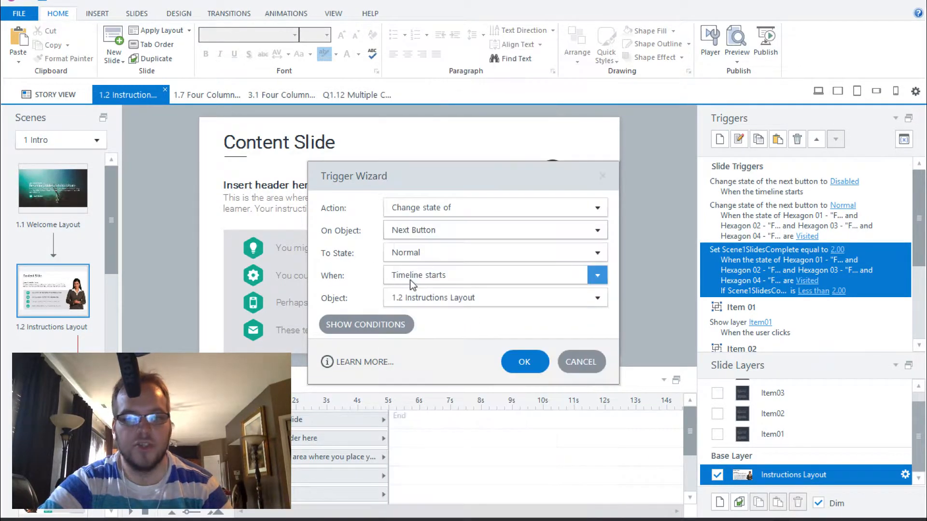
# Step: Add the condition that Scene1SlidesComplete is greater than or equal to 2 and save the trigger
pyautogui.click(357, 324)
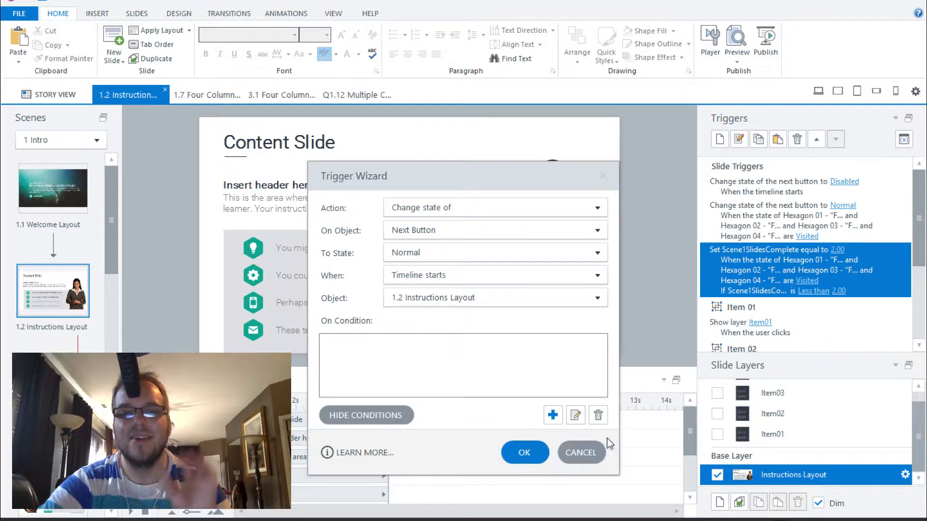
pyautogui.click(553, 415)
pyautogui.click(451, 331)
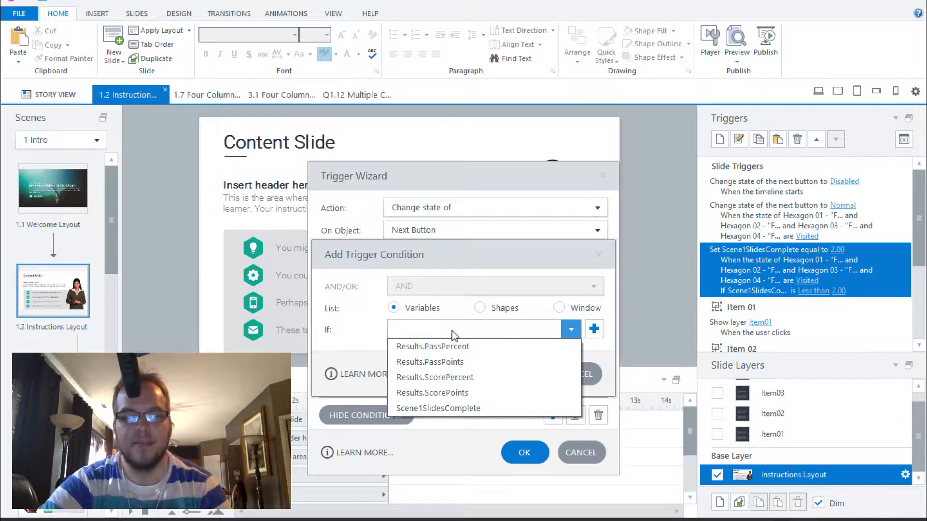
pyautogui.click(442, 410)
pyautogui.click(426, 360)
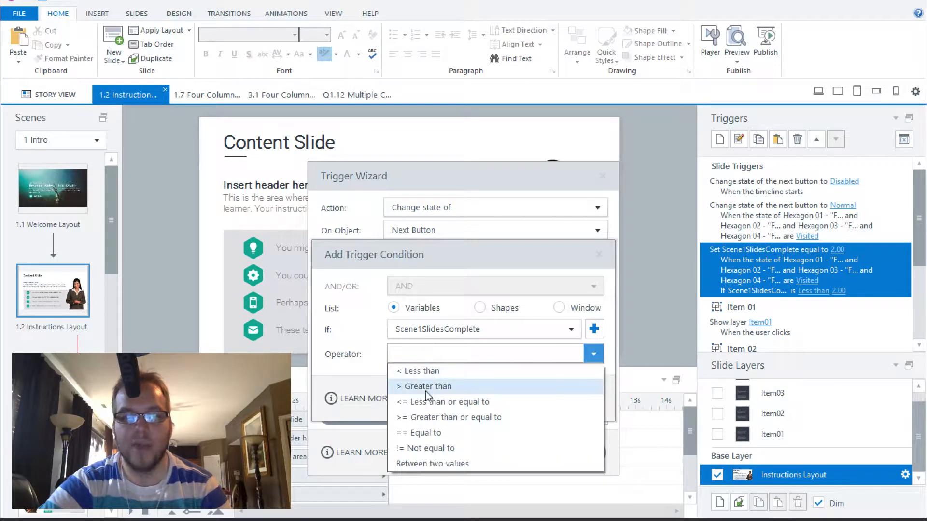
pyautogui.click(424, 417)
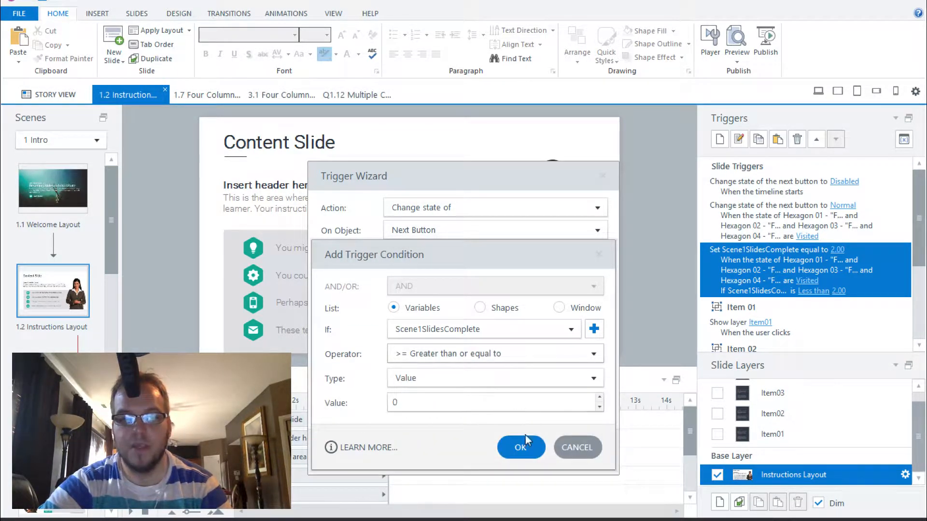
pyautogui.doubleClick(480, 404)
pyautogui.write('2')
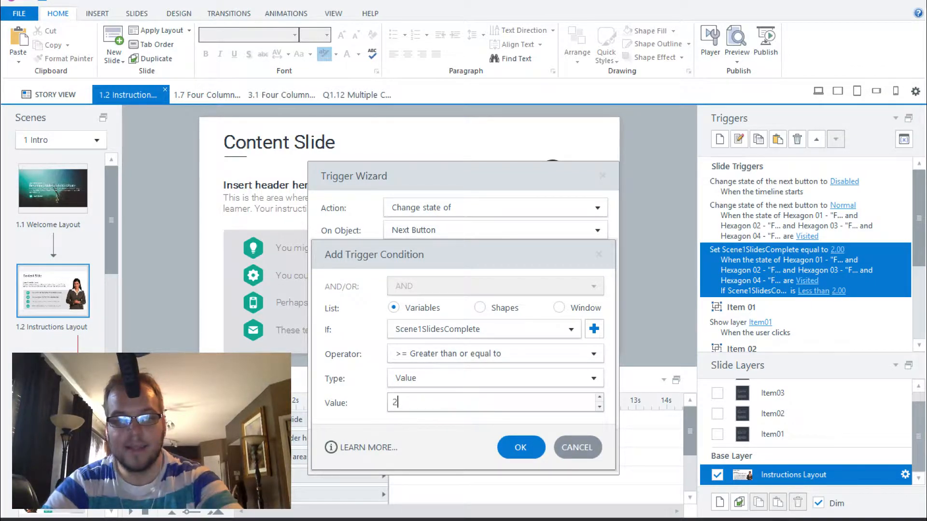
pyautogui.press('Return')
pyautogui.click(528, 453)
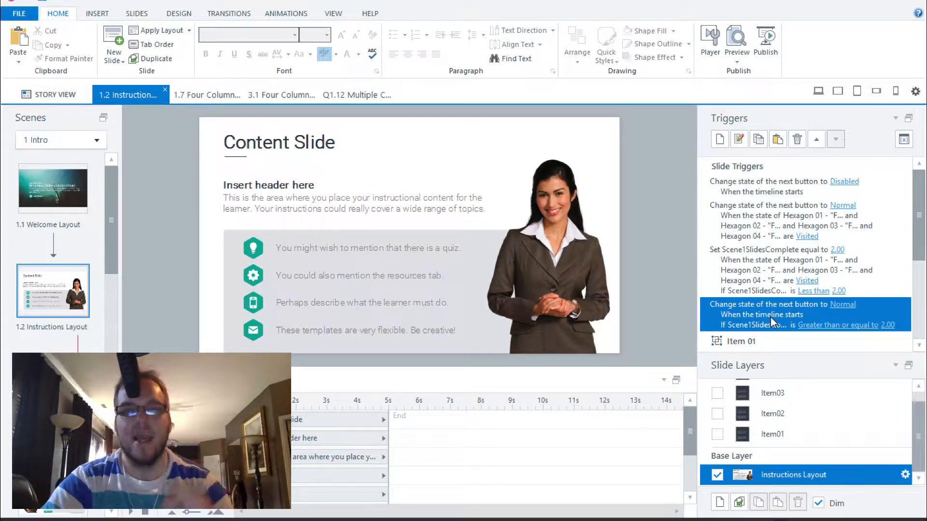
# Step: Preview the scene, go from the Content Slide to the Infographic Layout and back, and reopen and close the first item
pyautogui.click(736, 62)
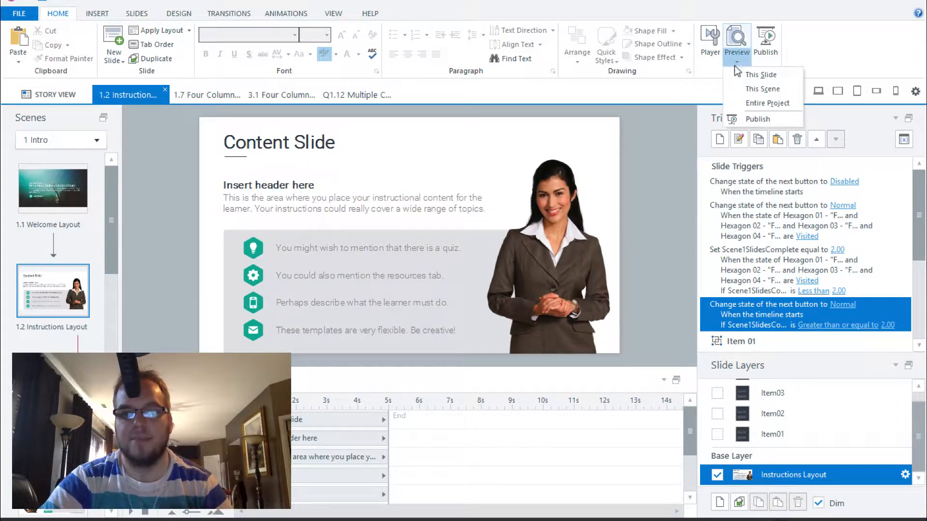
pyautogui.click(747, 88)
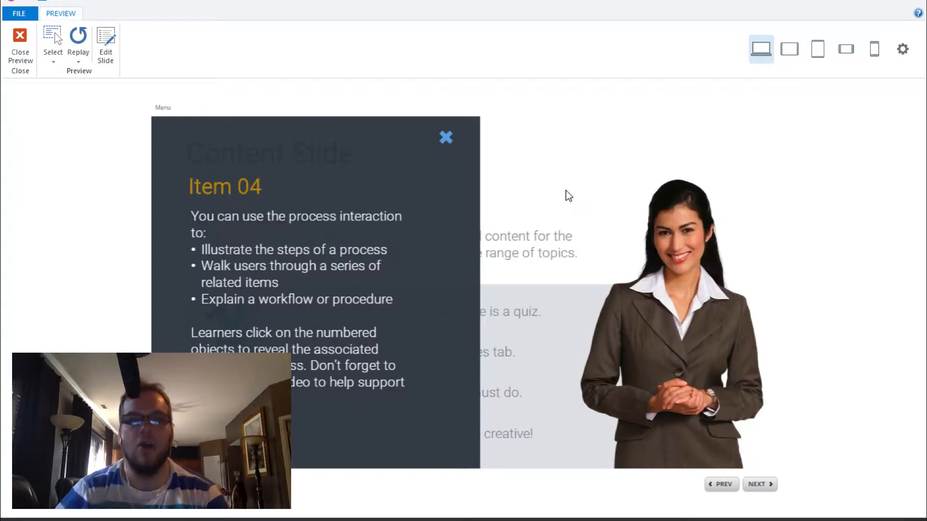
pyautogui.click(444, 138)
pyautogui.click(760, 484)
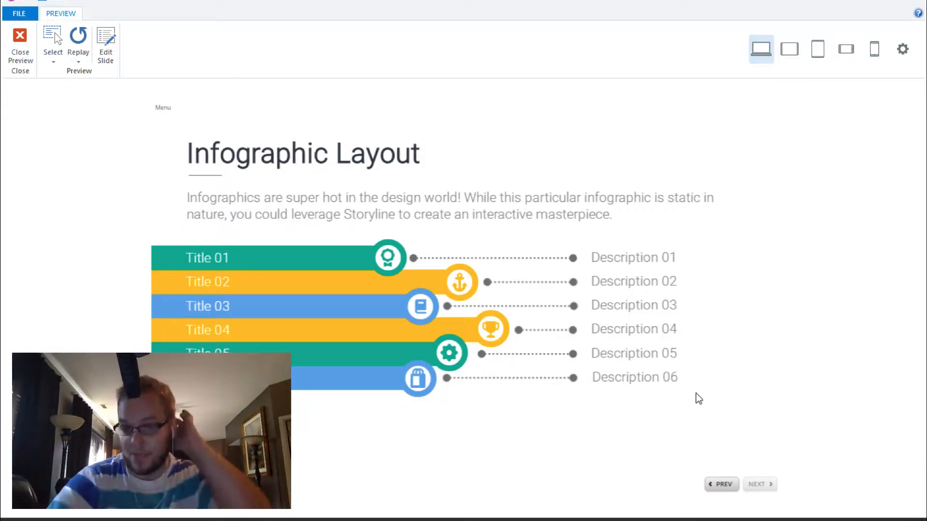
pyautogui.click(717, 478)
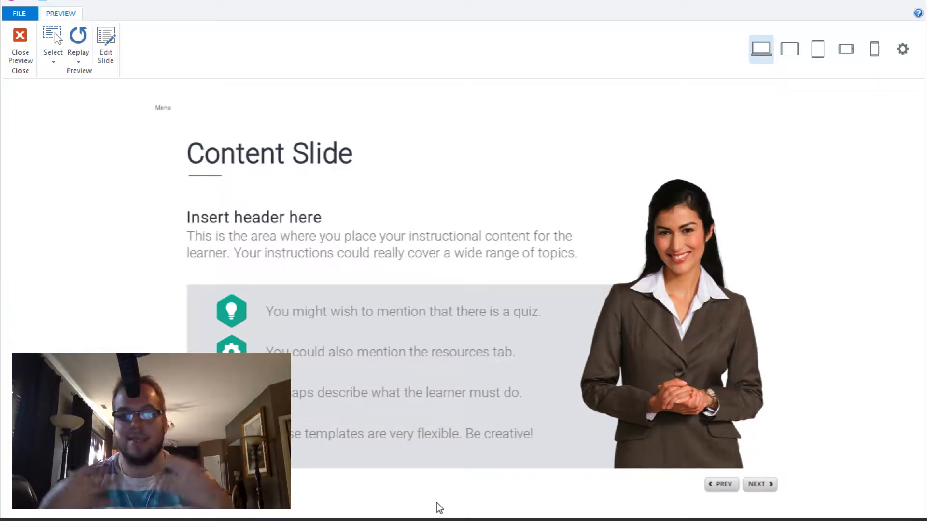
pyautogui.click(231, 311)
pyautogui.click(444, 139)
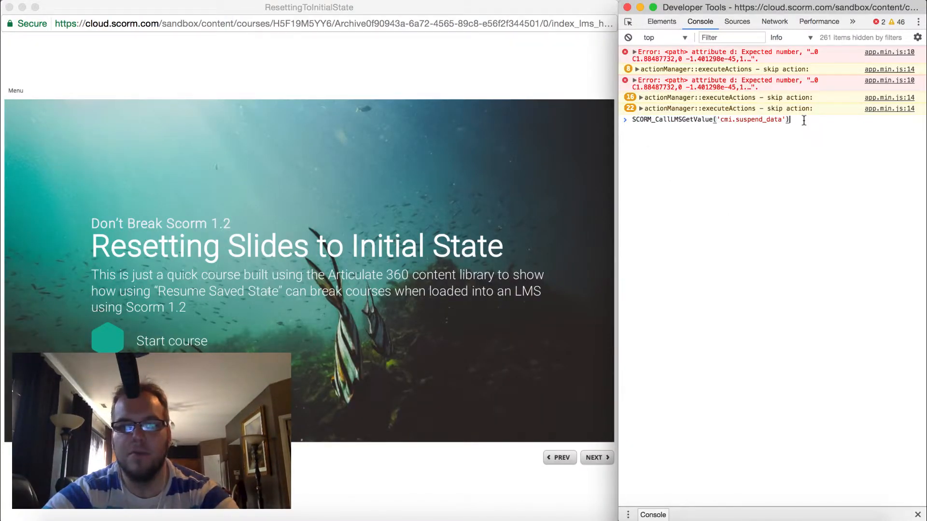
# Step: In the browser's developer console, run SCORM_CallLMSGetValue('cmi.suspend_data') on the course's opening slide and highlight the returned string
pyautogui.press('Return')
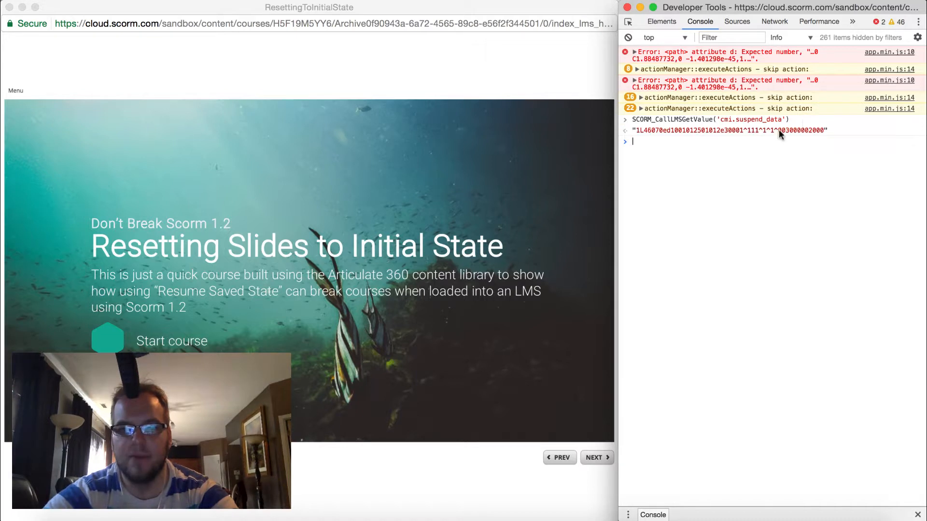
pyautogui.moveTo(636, 128); pyautogui.dragTo(803, 132)
pyautogui.click(824, 129)
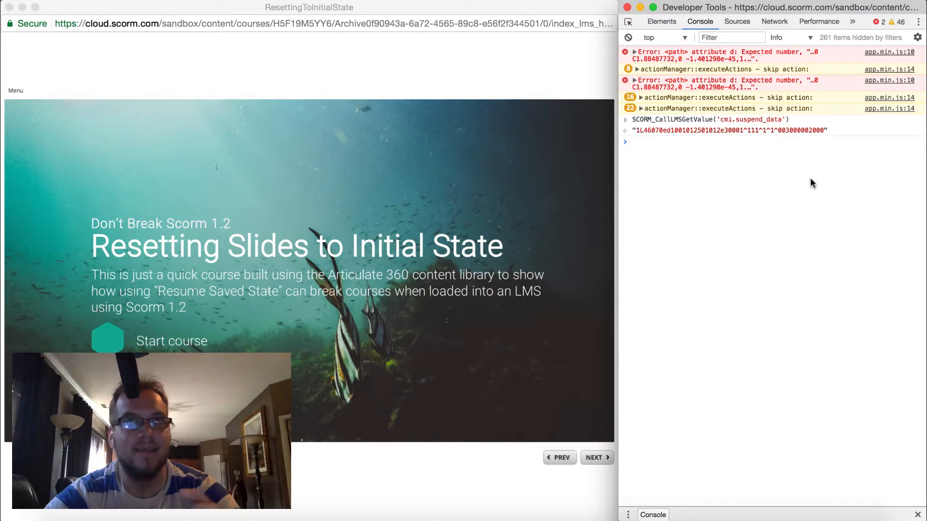
# Step: Advance the published course to the Content Slide and open its first item
pyautogui.click(467, 288)
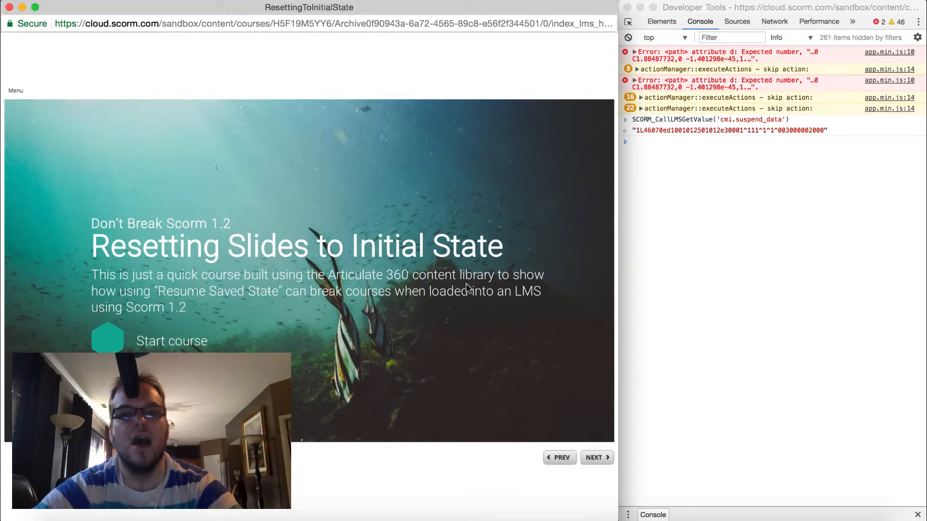
pyautogui.click(596, 457)
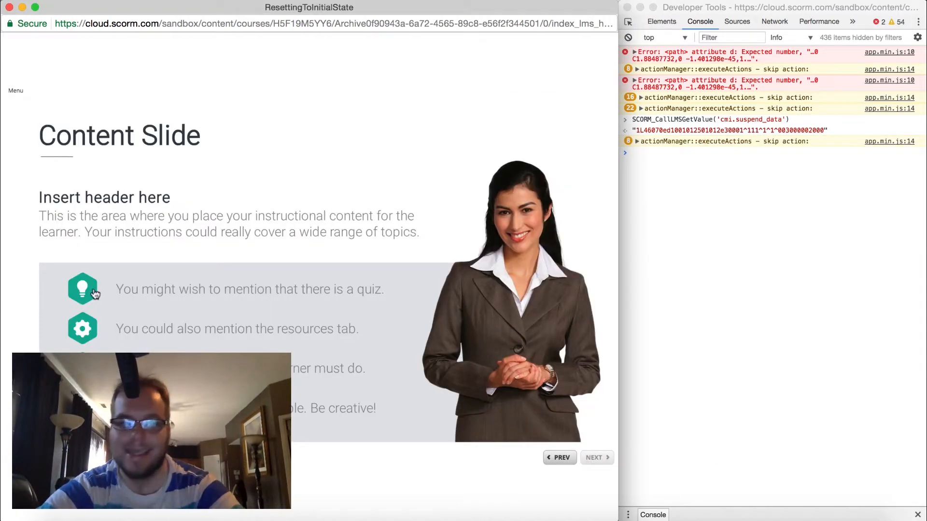
pyautogui.click(82, 289)
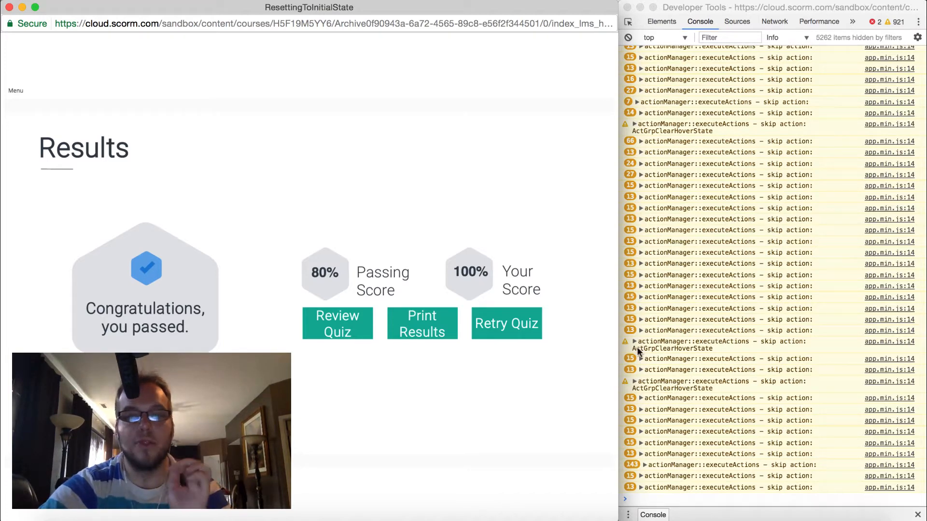
# Step: On the Results slide, query the suspend data again with SCORM_CallLMSGetValue('cmi.suspend_data') and highlight the returned string
pyautogui.click(677, 497)
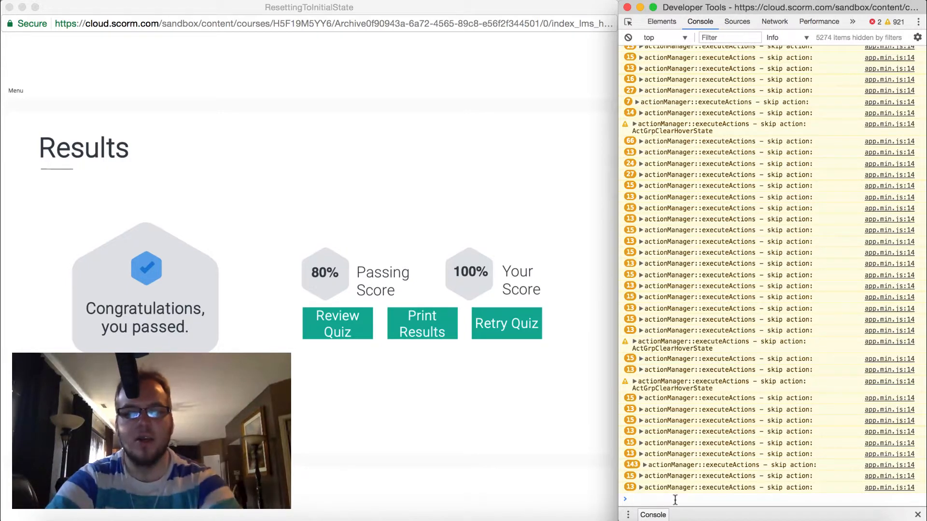
pyautogui.write("SCORM_CallLMSGetValue('cmi.suspend_data')")
pyautogui.press('Return')
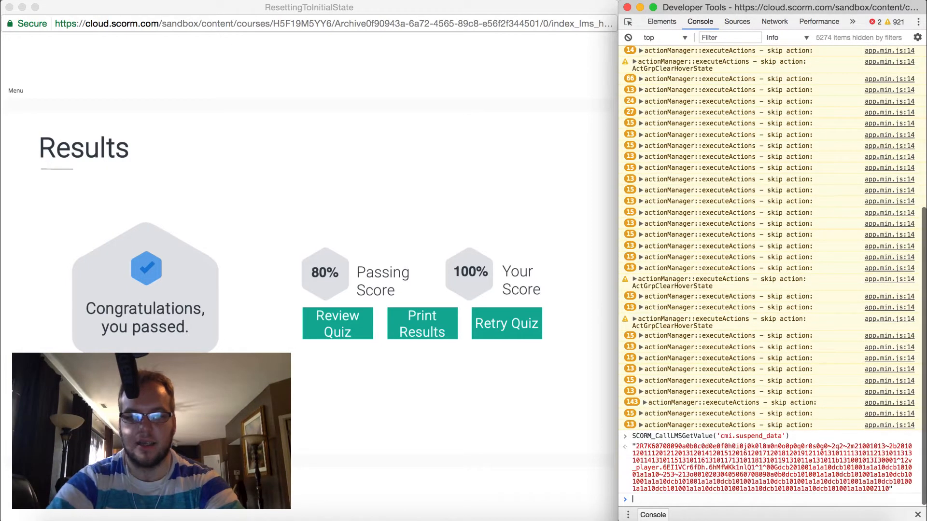
pyautogui.moveTo(634, 444); pyautogui.dragTo(895, 487)
pyautogui.click(899, 491)
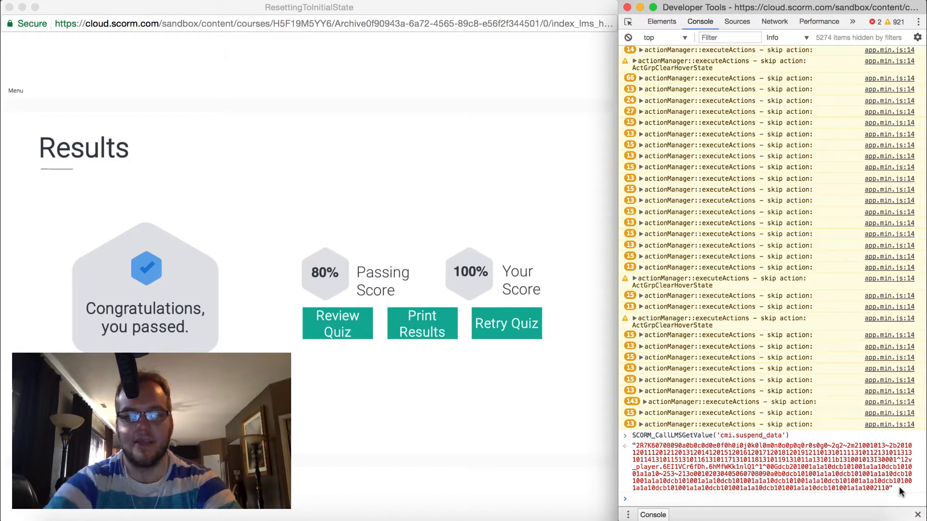
# Step: Clear the console and query the suspend data's character count with SCORM_CallLMSGetValue('cmi.suspend_data').length
pyautogui.press('super+k')
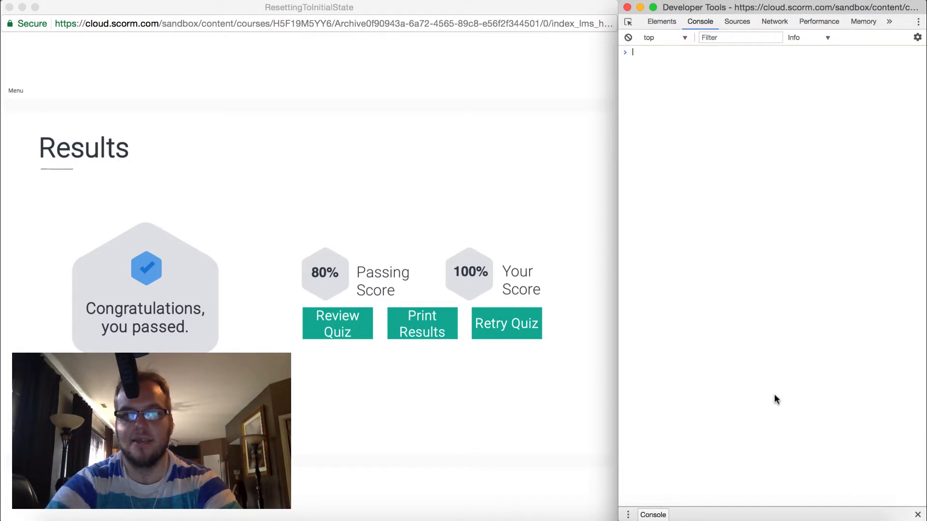
pyautogui.press('Up')
pyautogui.write('.length')
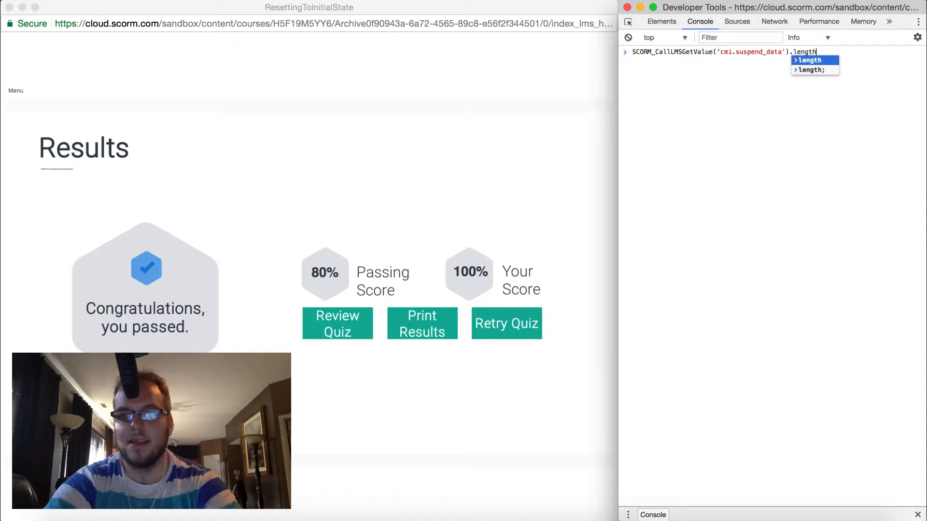
pyautogui.press('Return')
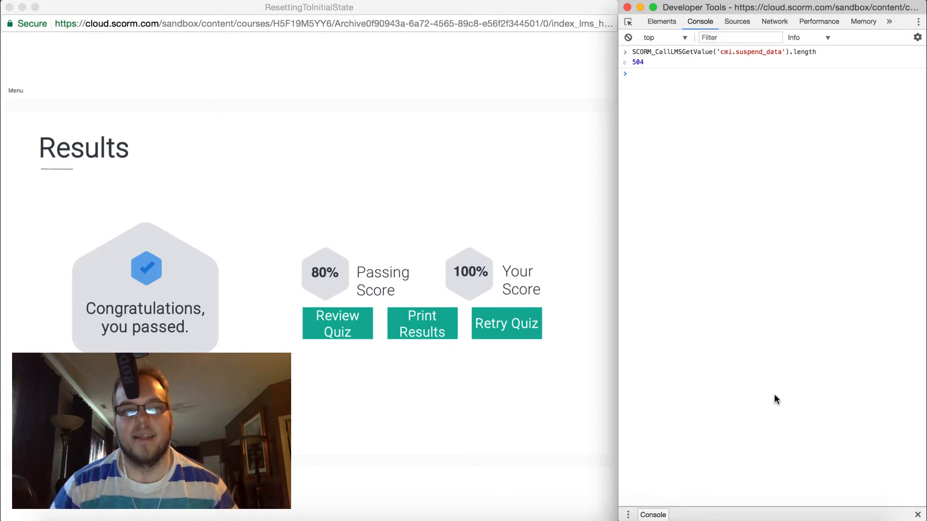
# Step: Return the published course to the Content Slide through its slide outline, reopen the first item, and close the course window
pyautogui.click(17, 93)
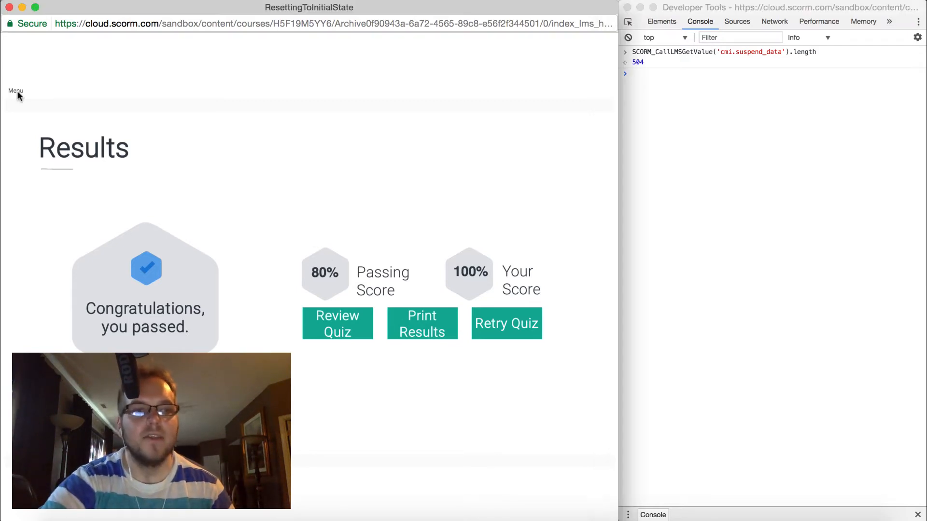
pyautogui.click(17, 96)
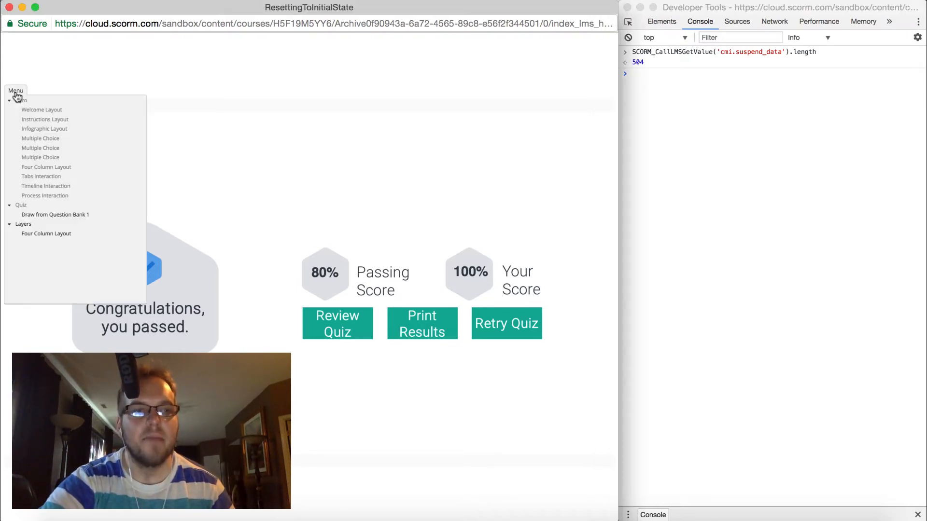
pyautogui.click(46, 121)
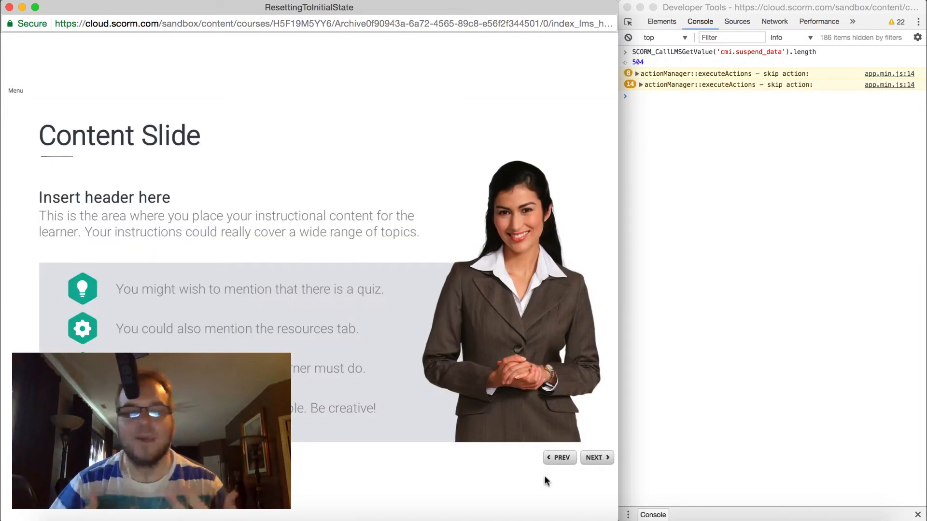
pyautogui.click(90, 282)
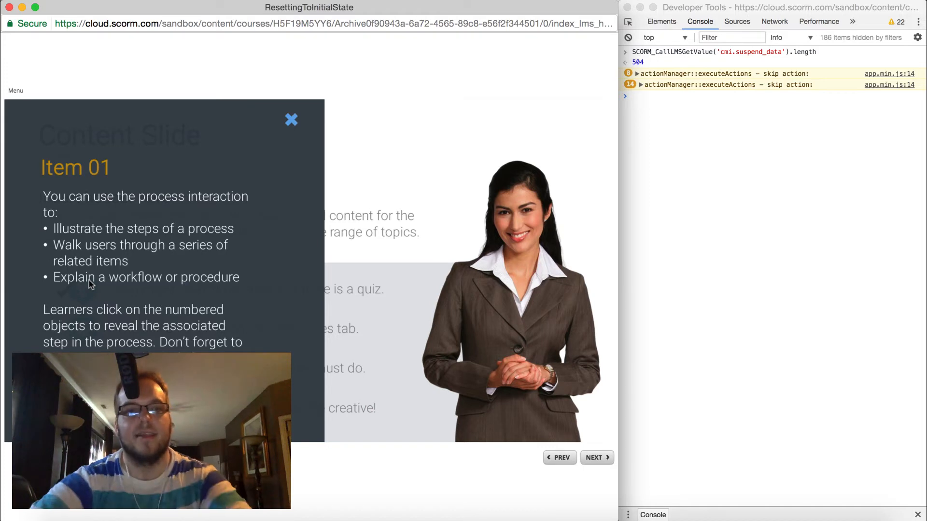
pyautogui.press('super+w')
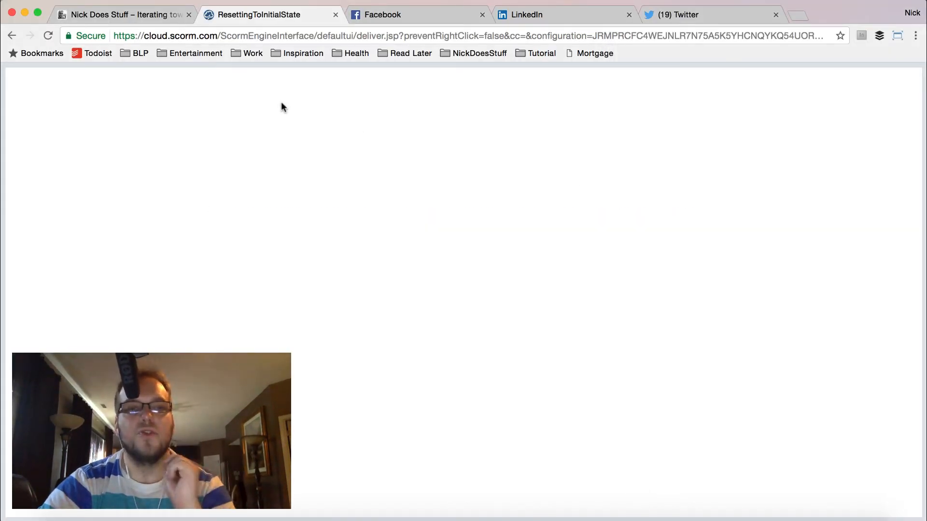
# Step: View the tutorial list sign-up's email field on nickdoesstuff.com, and the already open LinkedIn profile and Twitter pages
pyautogui.press('super+1')
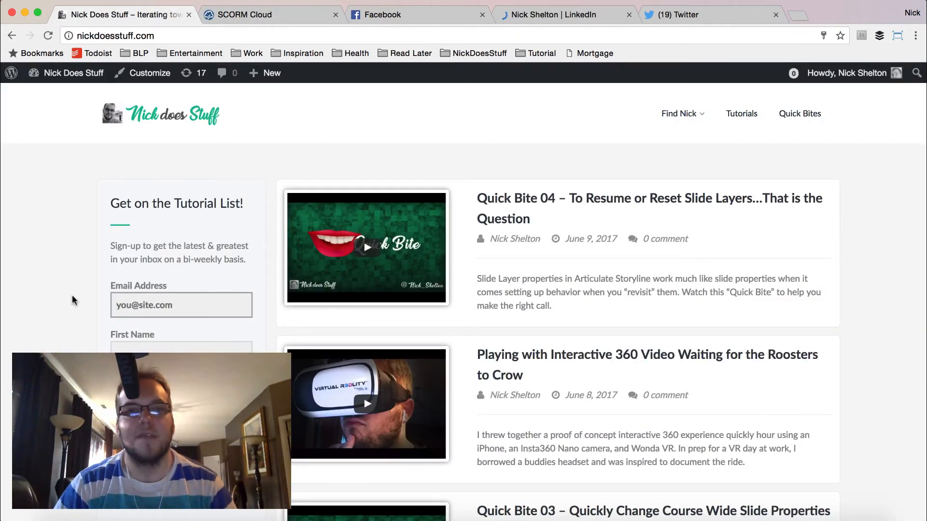
pyautogui.click(206, 308)
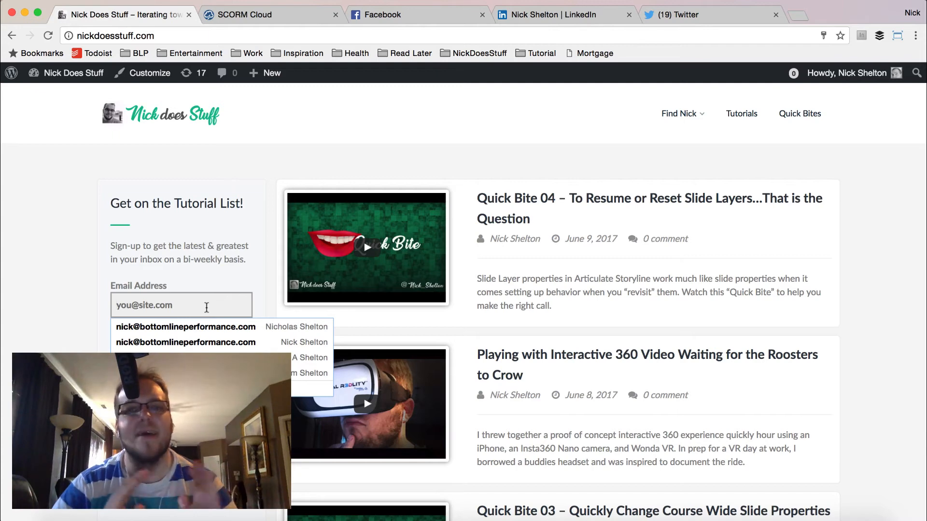
pyautogui.click(595, 16)
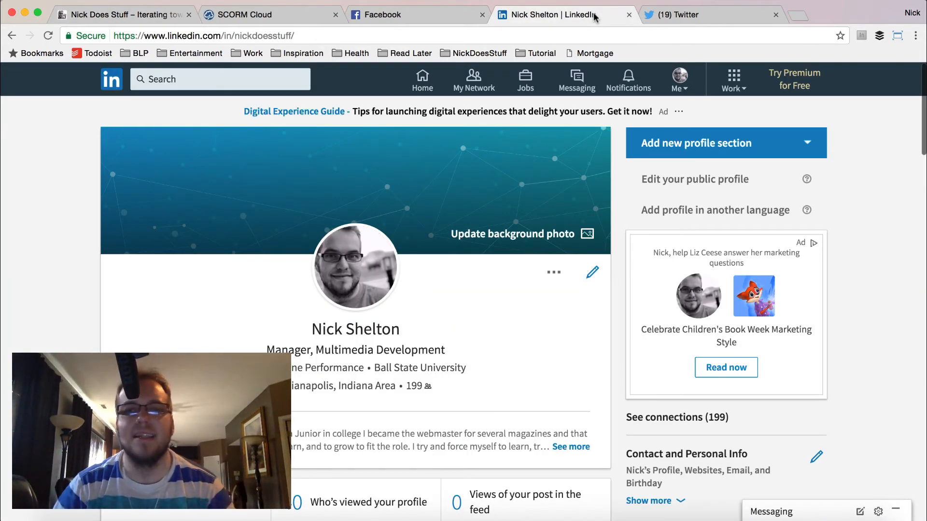
pyautogui.click(676, 15)
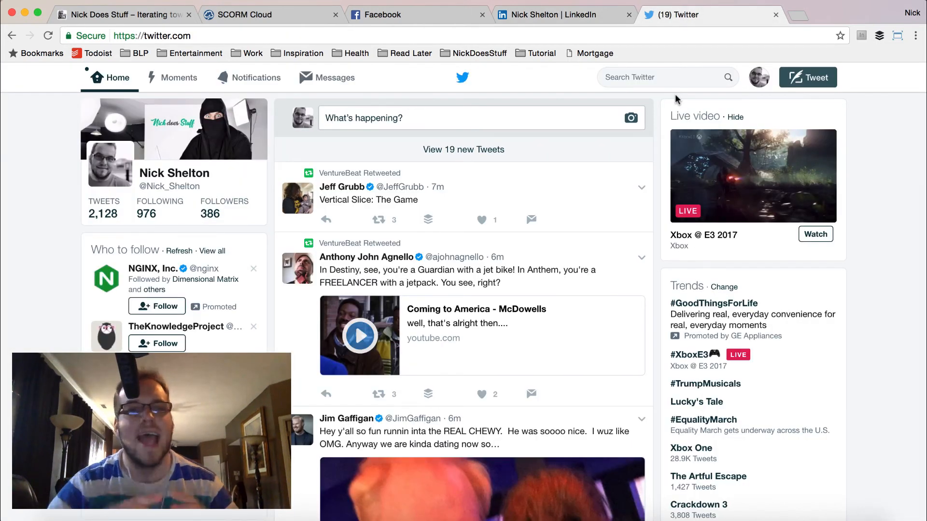